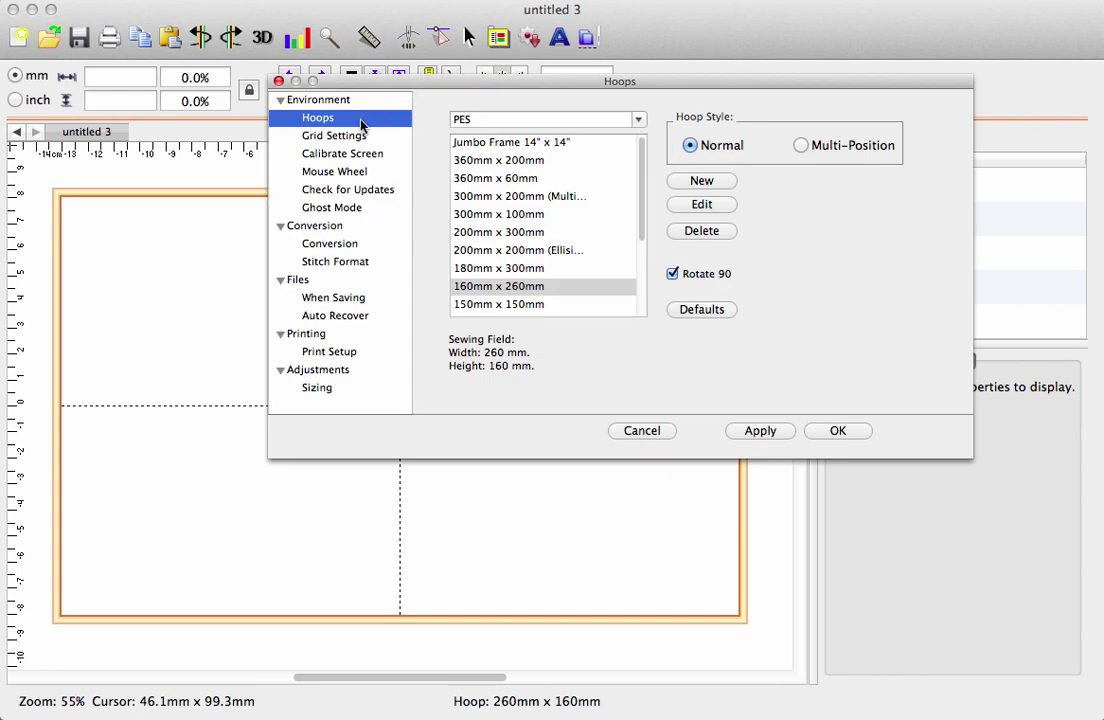
Step: Set the hoop to the multi-position style 130 x 300 Jumbo Hoop in PES format
click(803, 146)
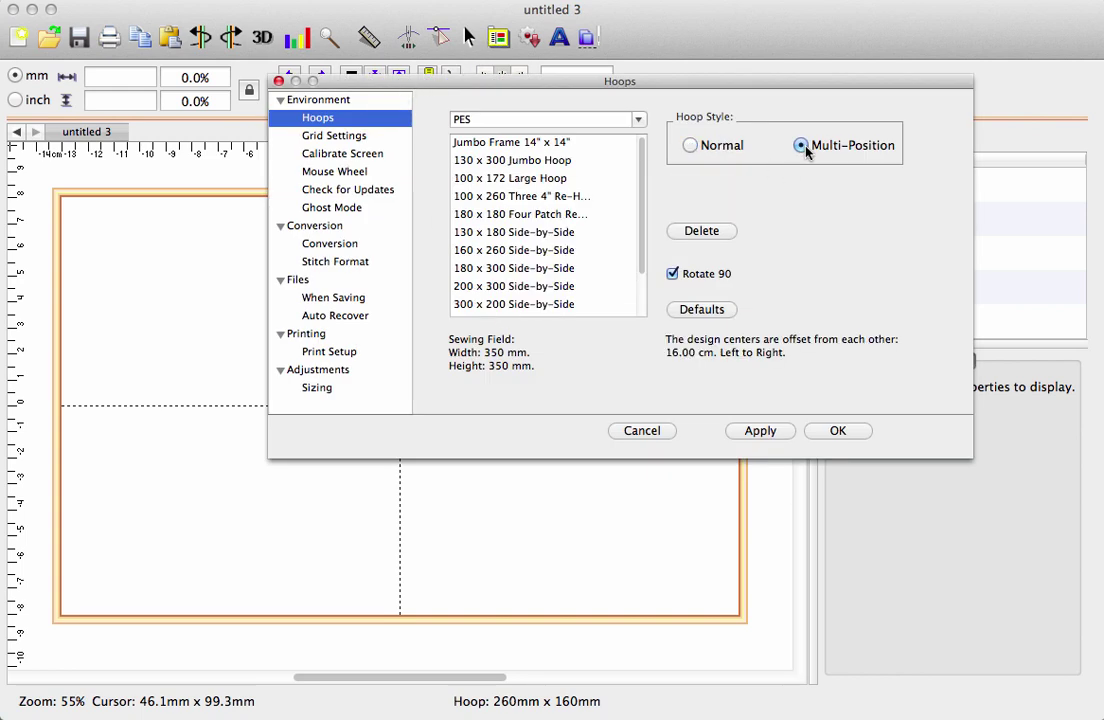
click(501, 163)
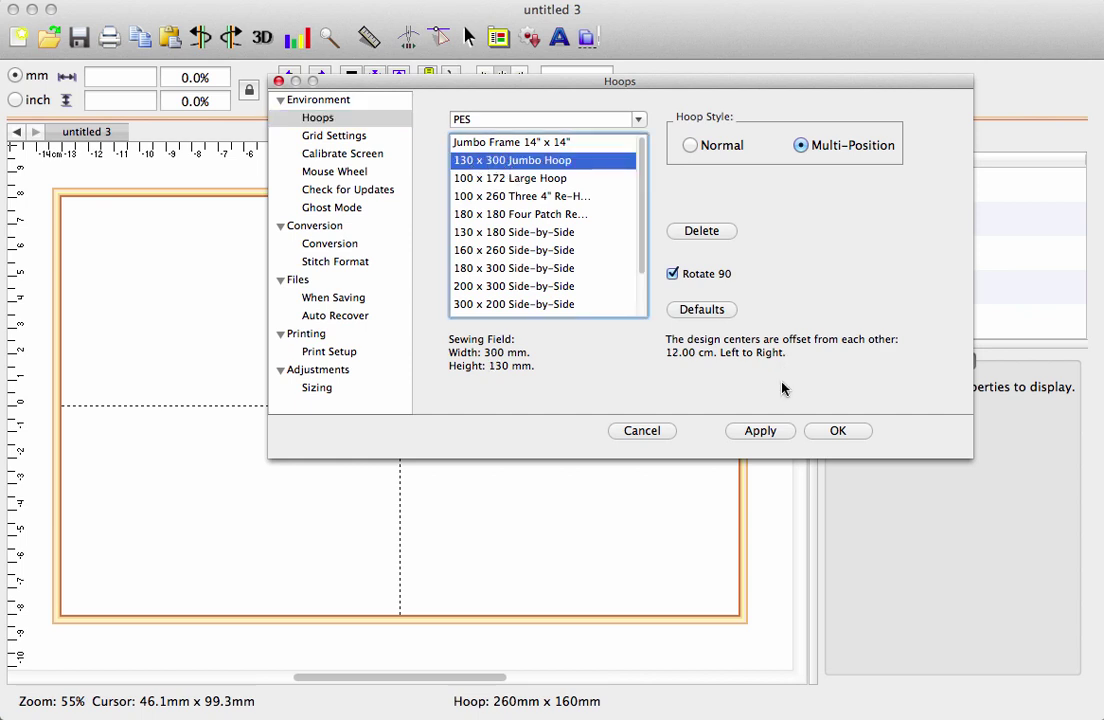
click(760, 432)
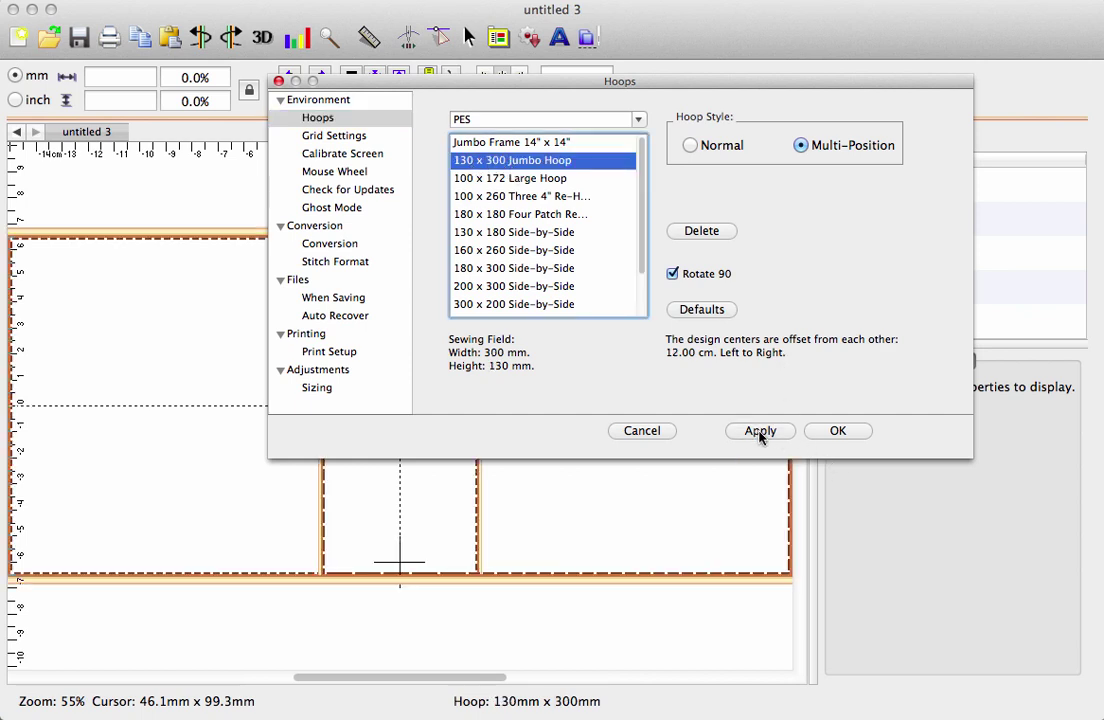
click(832, 432)
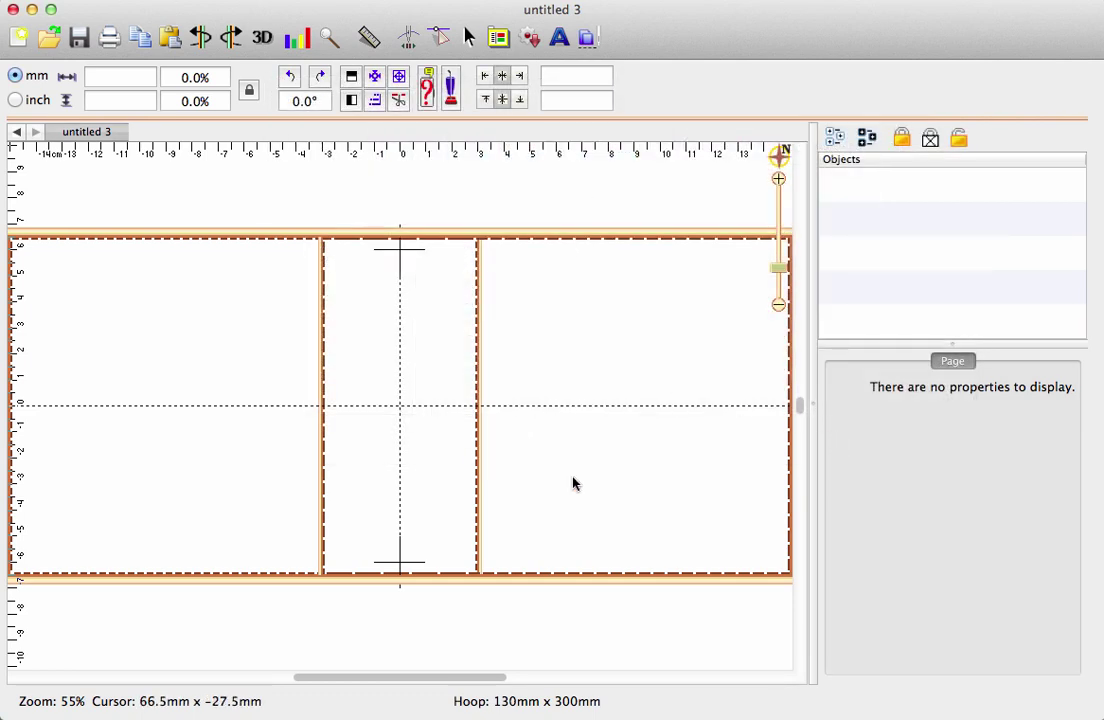
Step: Add a lettering object and set its text to "Happy" and "Birthday" on two lines
click(558, 45)
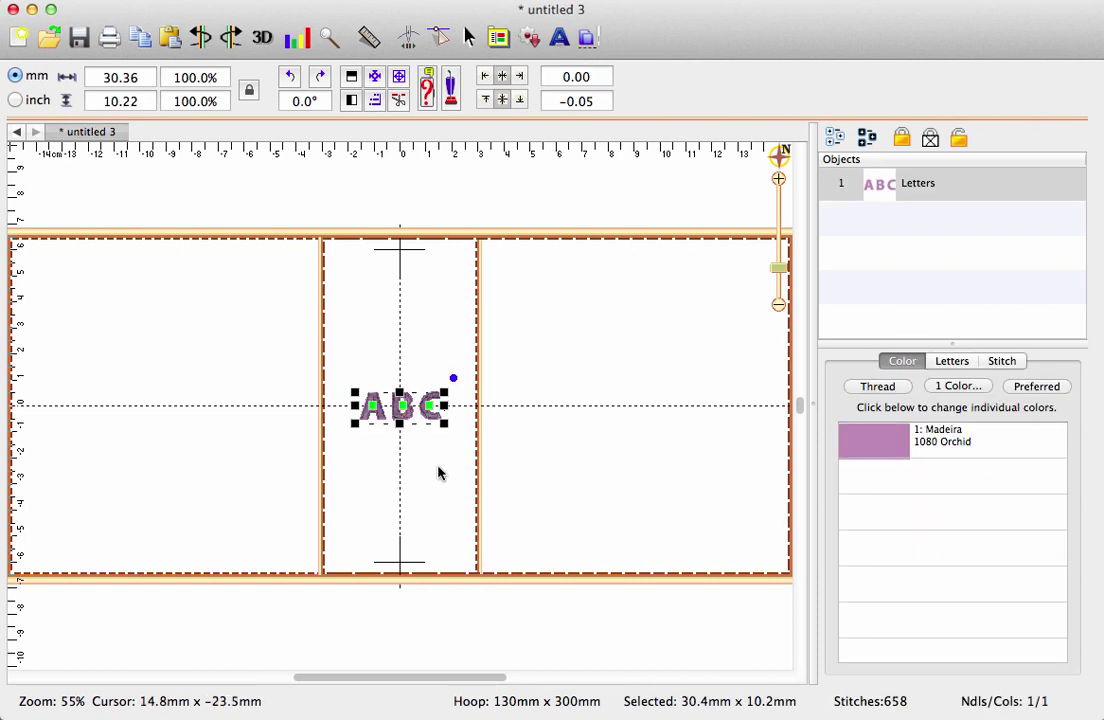
click(948, 364)
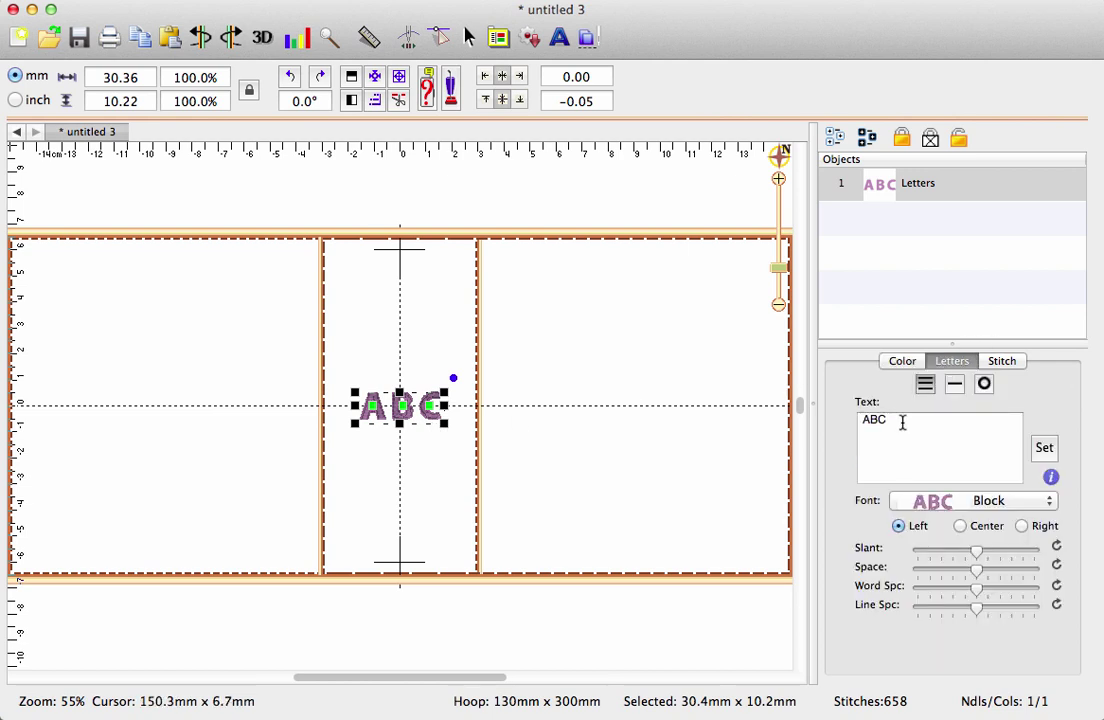
double_click(872, 418)
text(Happy)
click(1044, 448)
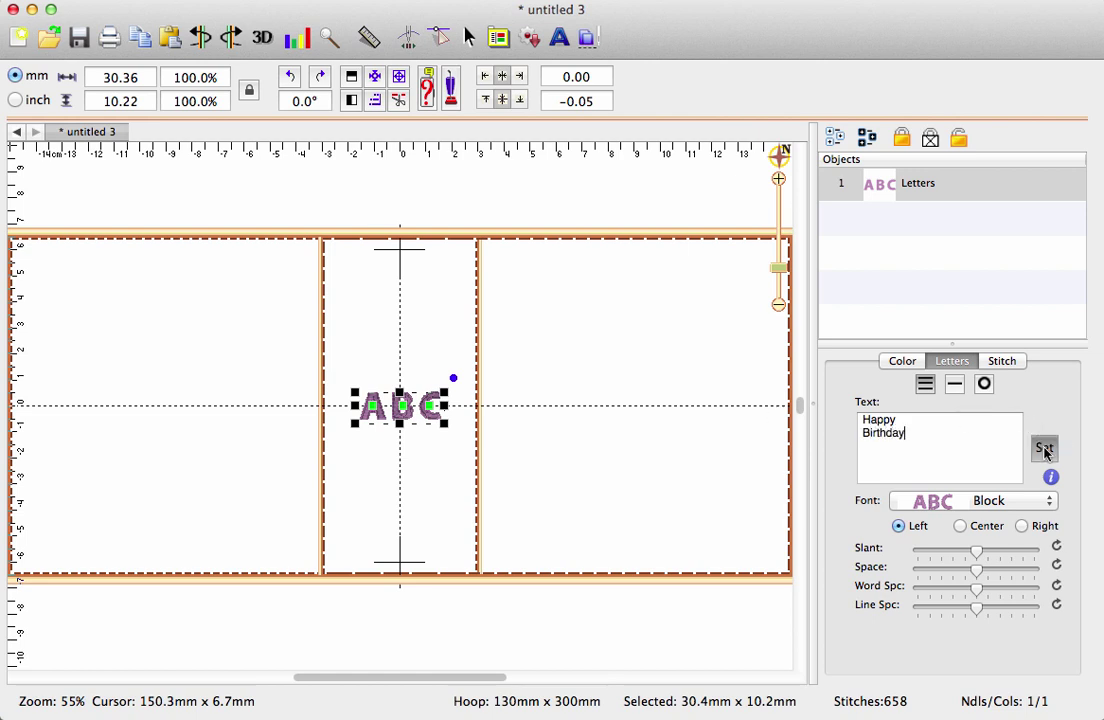
Step: Change the lettering's font from the font list to DBJJ Bloomin Fancy
click(1042, 505)
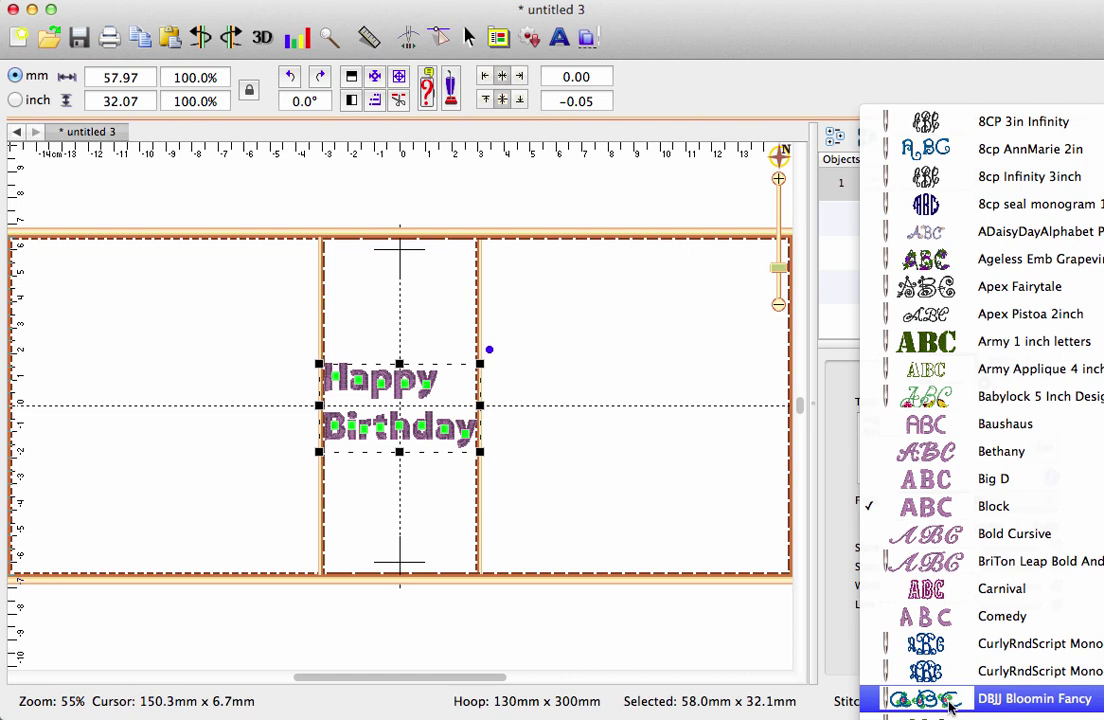
scroll(945, 698, down, 3)
scroll(945, 700, down, 2)
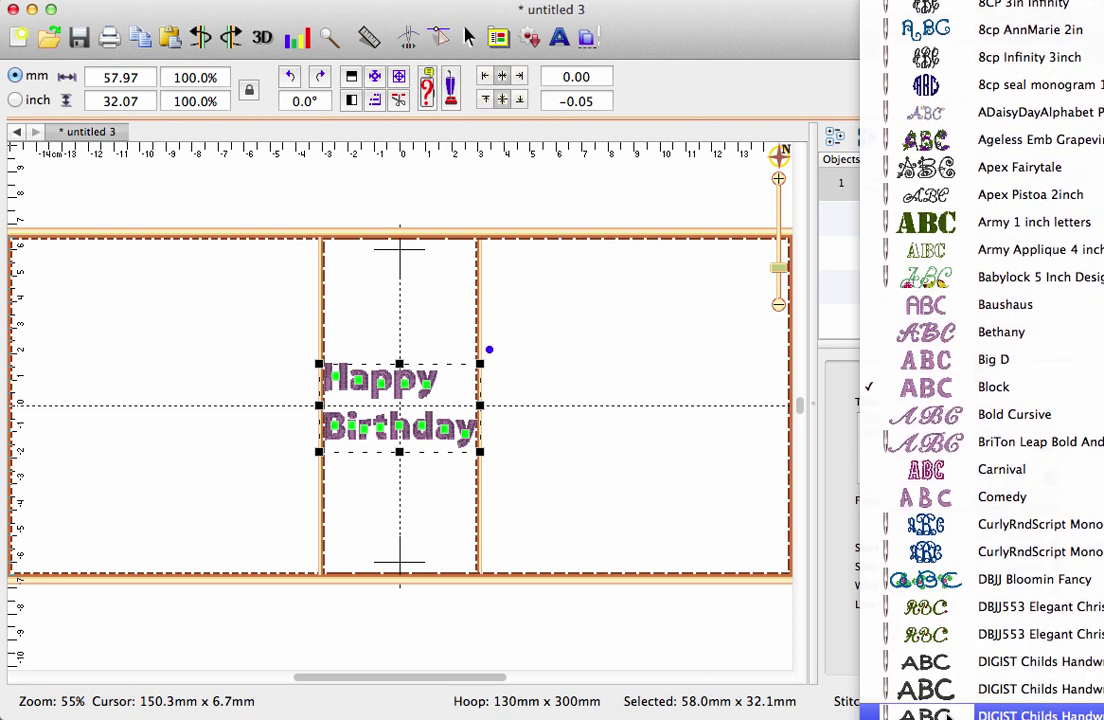
click(931, 590)
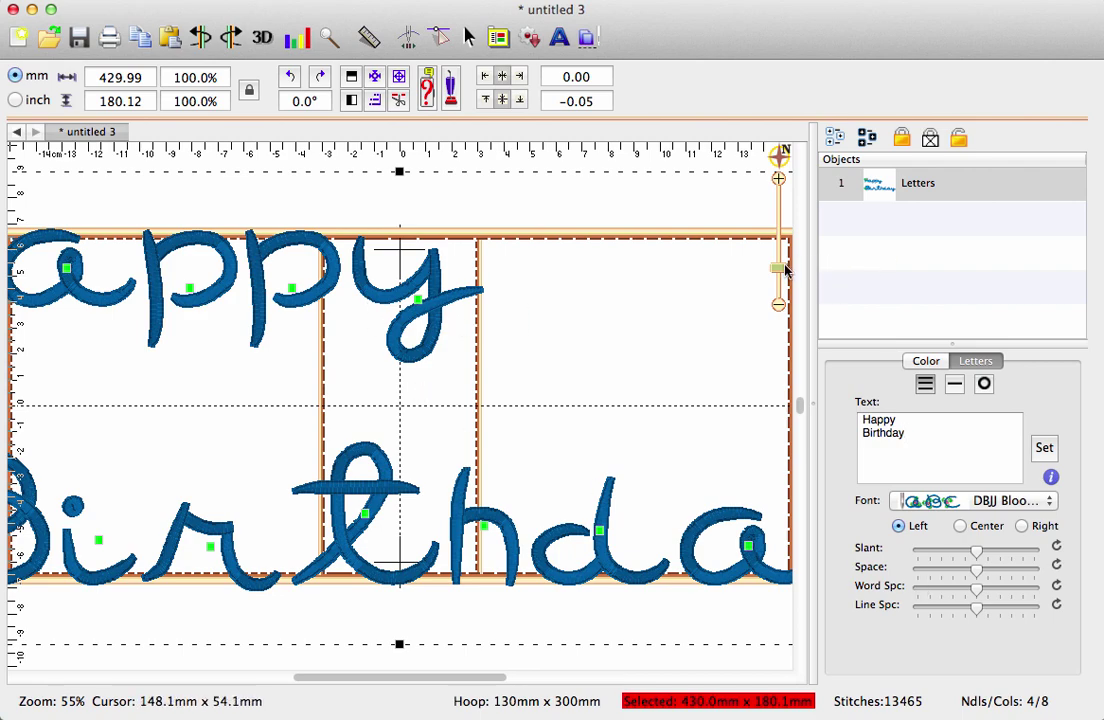
Step: Reduce the spacing between the letters and shift the t and i in "Birthday" closer to the r
drag(779, 267, 779, 284)
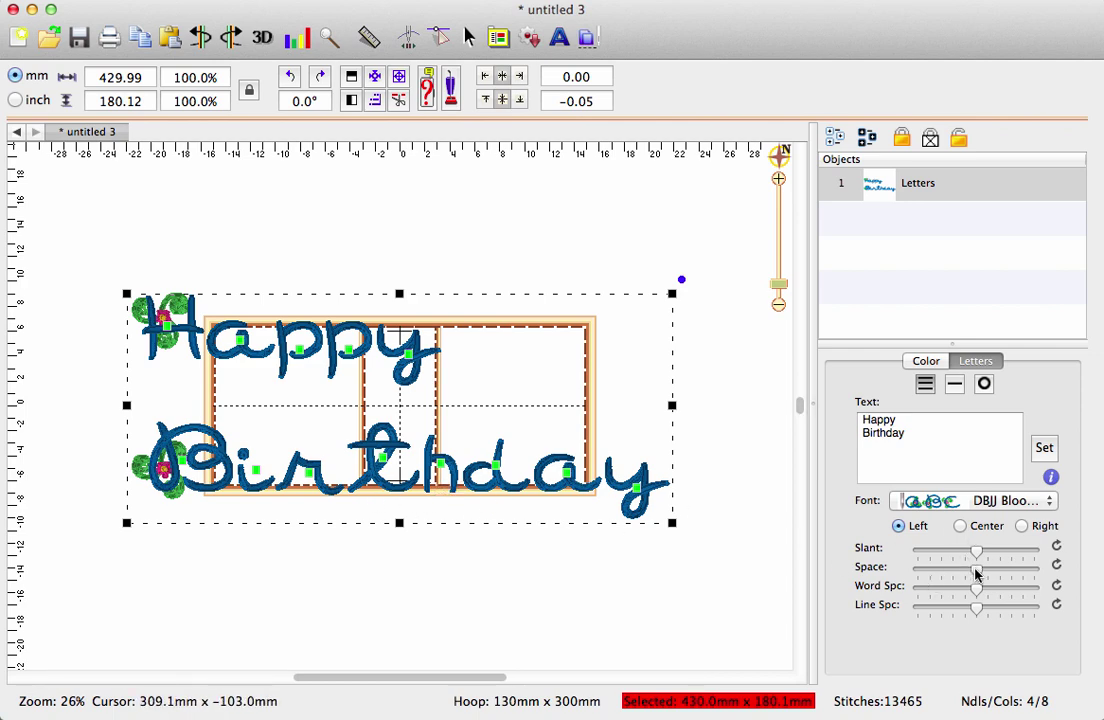
drag(977, 573, 960, 573)
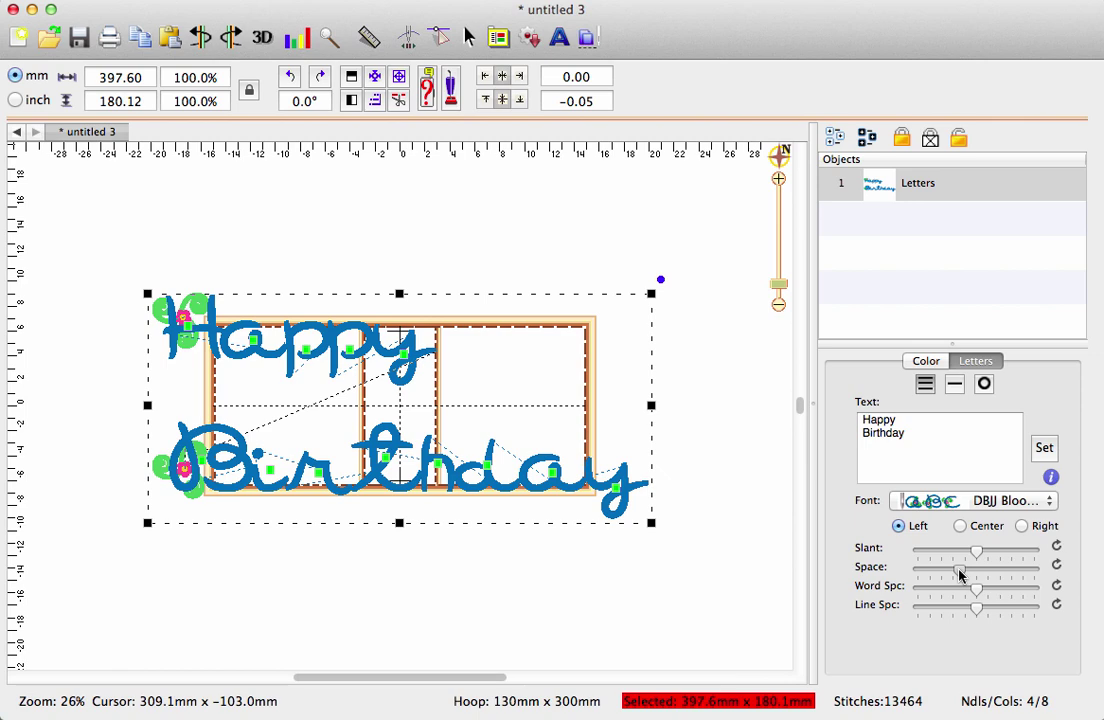
click(386, 459)
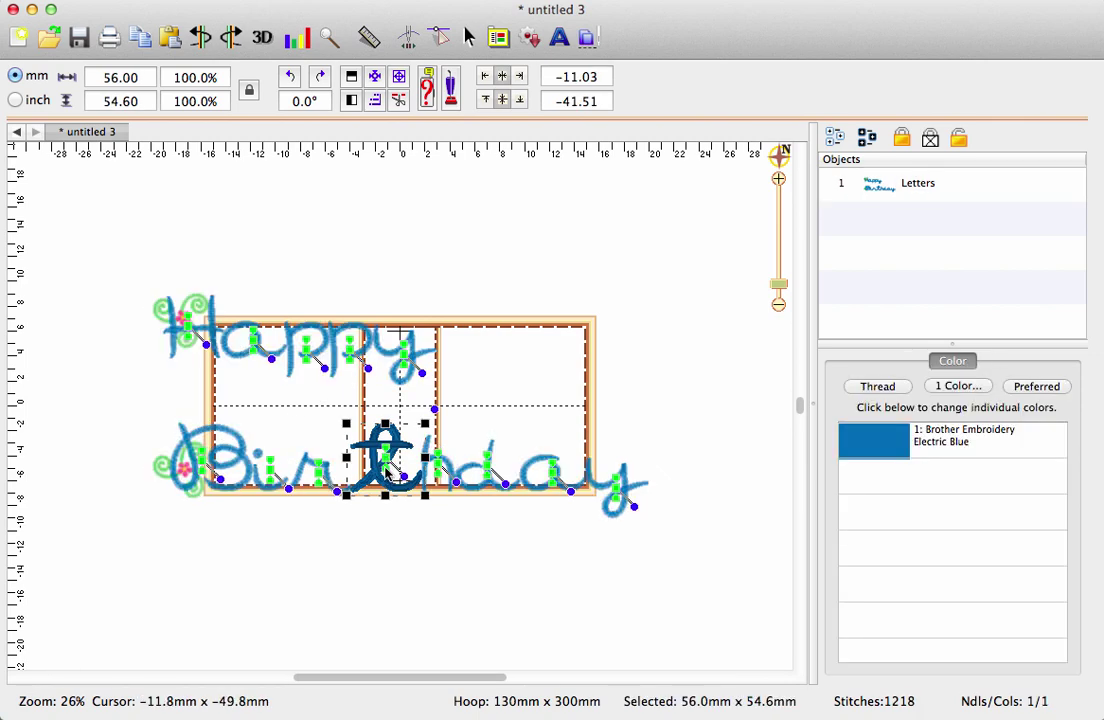
drag(388, 472, 362, 474)
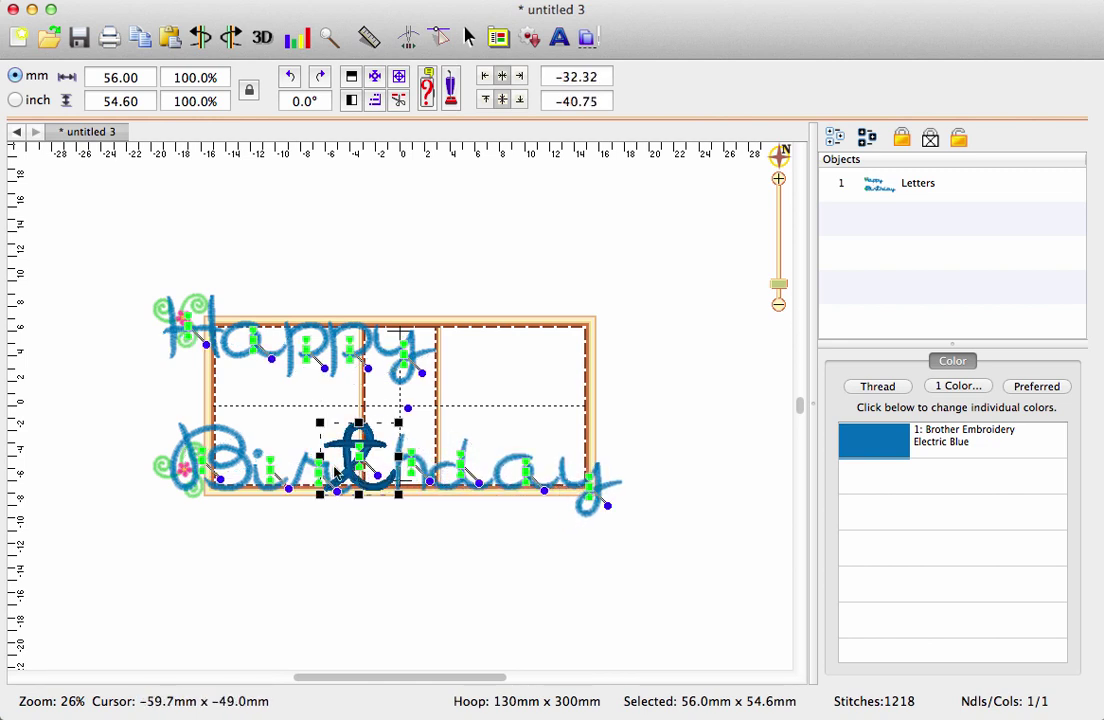
click(271, 458)
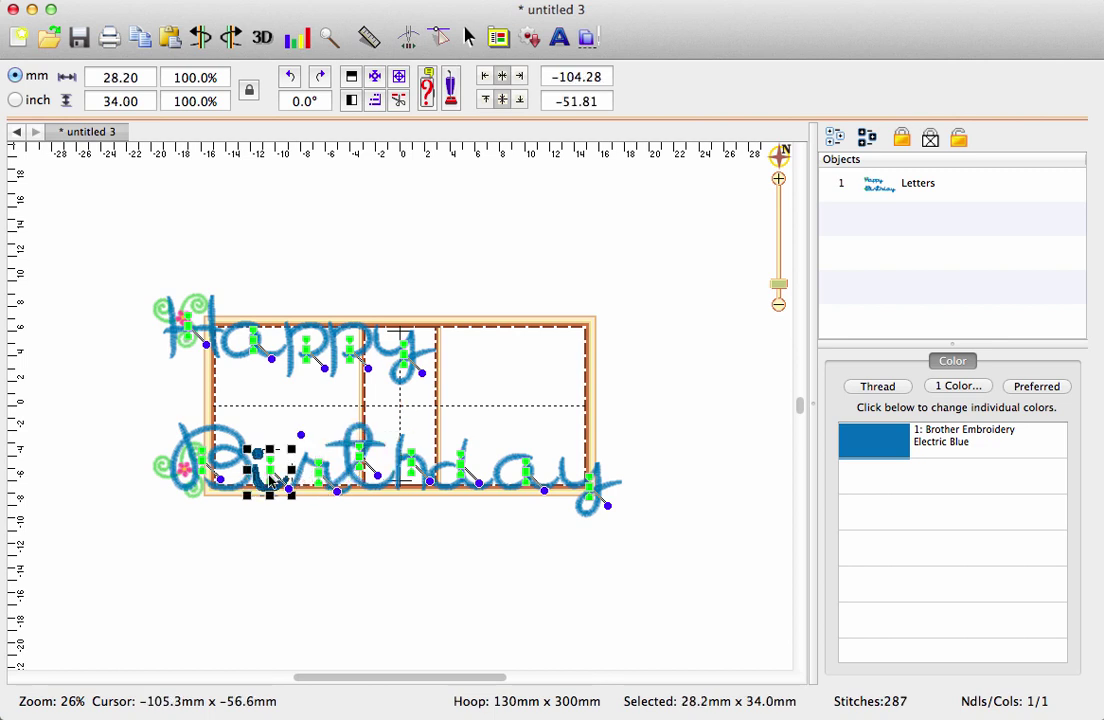
drag(272, 480, 279, 482)
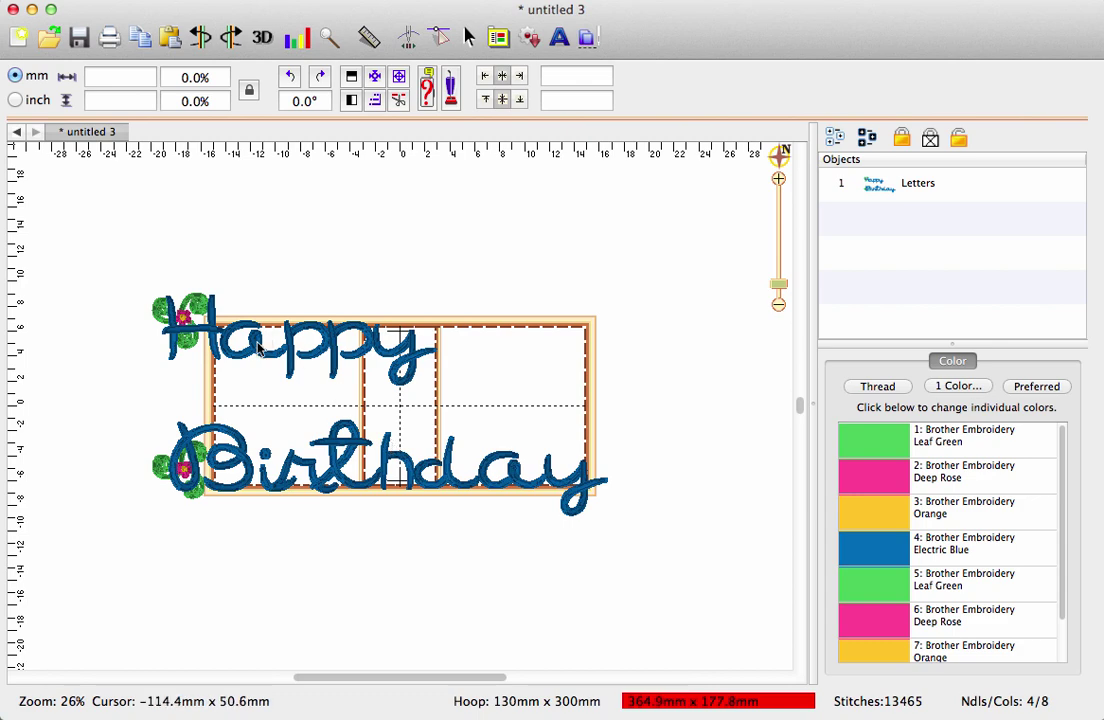
Step: Move the "Happy" line down by its H so it sits closer to "Birthday", and deselect the lettering
click(222, 302)
click(200, 332)
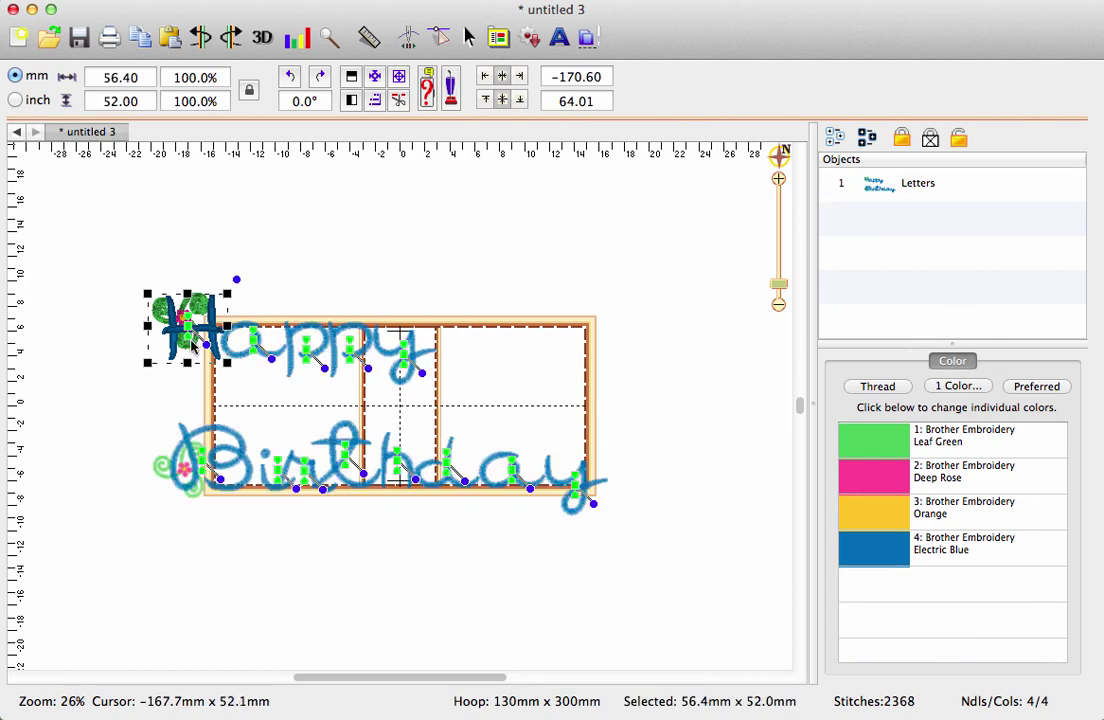
drag(193, 346, 200, 379)
click(211, 267)
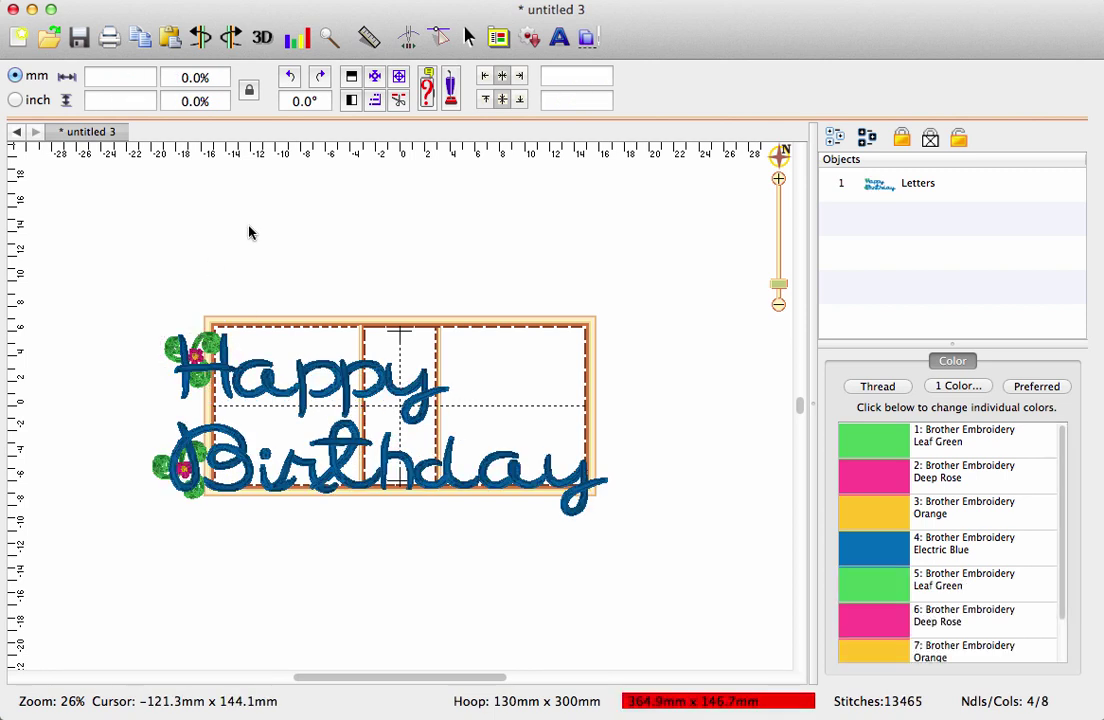
Step: Resize the lettering to fit the hoop and center it in the hoop
click(398, 79)
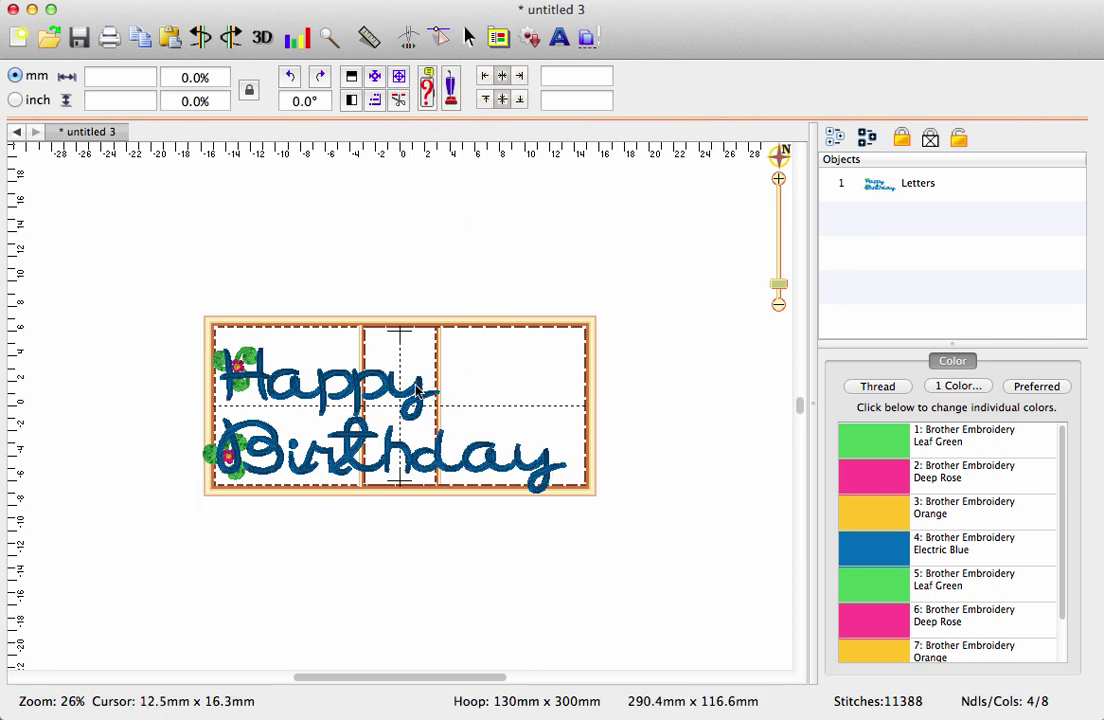
click(416, 387)
click(426, 225)
click(374, 78)
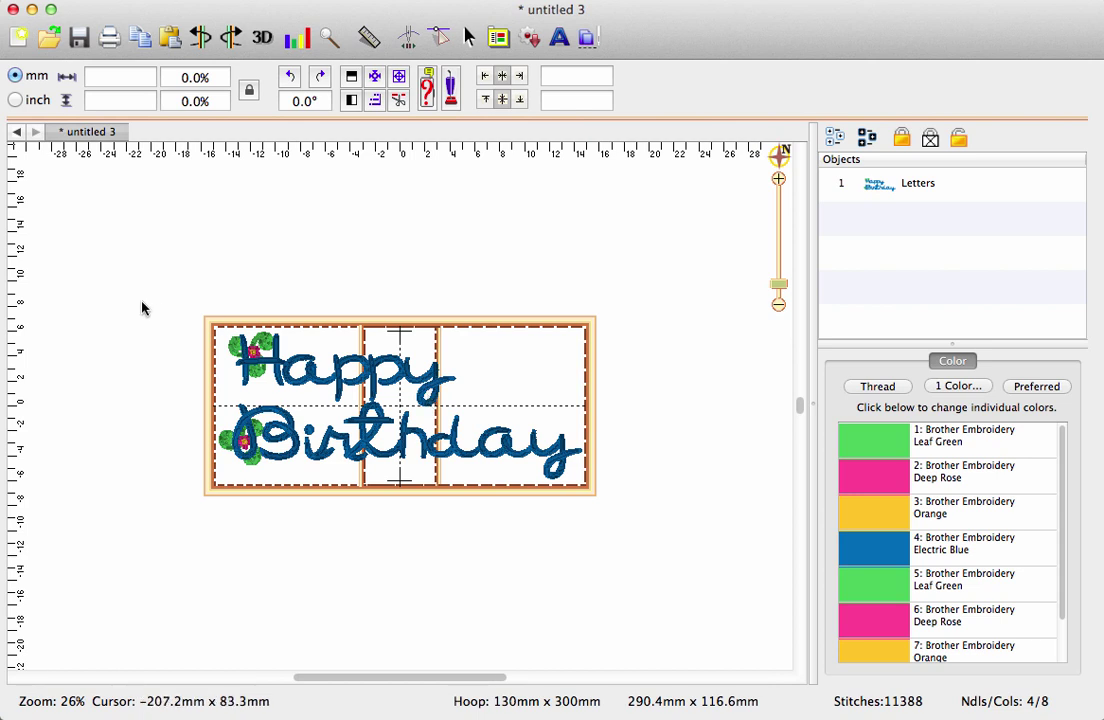
Step: Save the design's stitch and working files as HBsplit in the Designs folder, using PES format
click(105, 0)
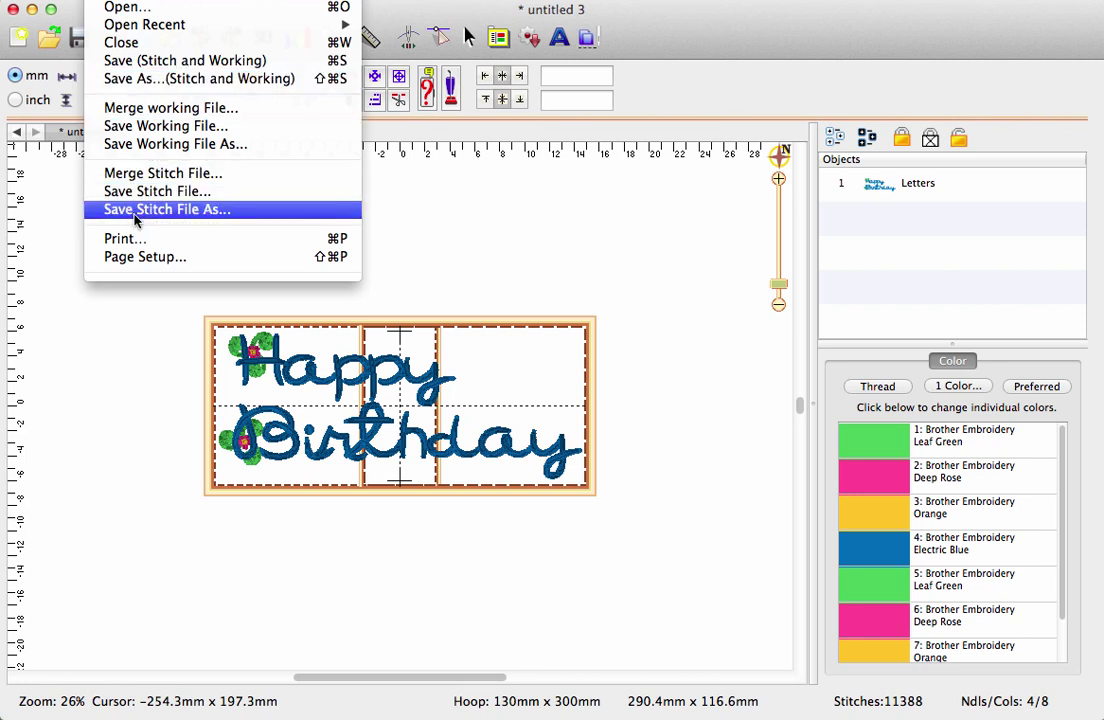
click(147, 80)
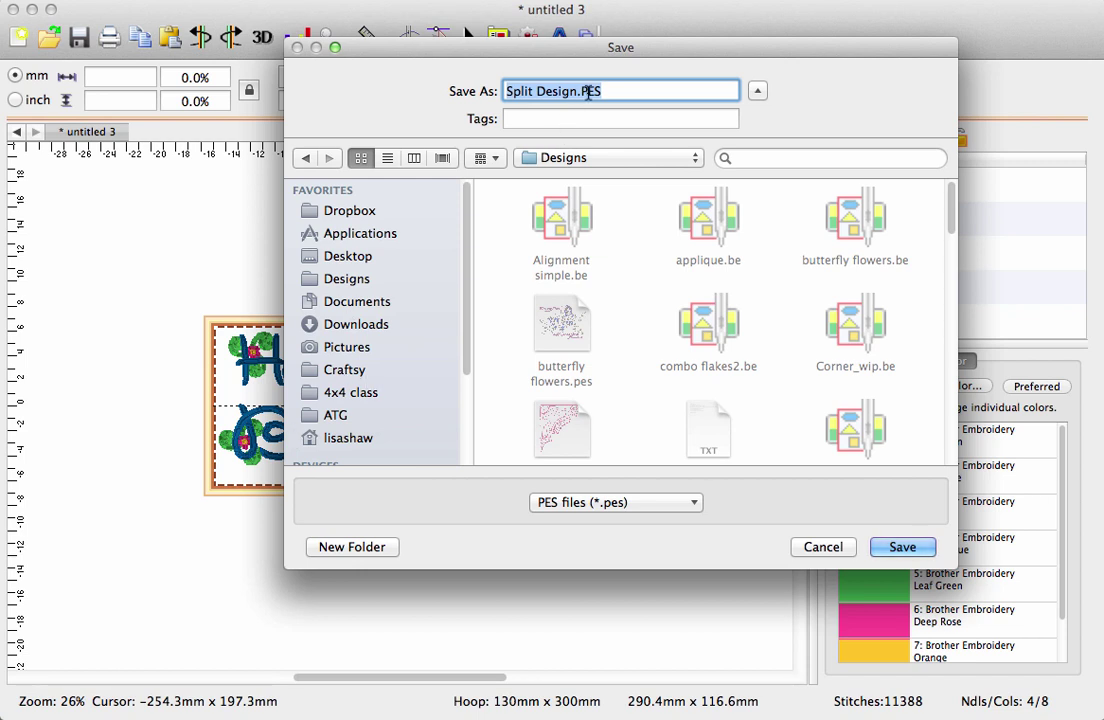
text(HBsplit)
click(900, 547)
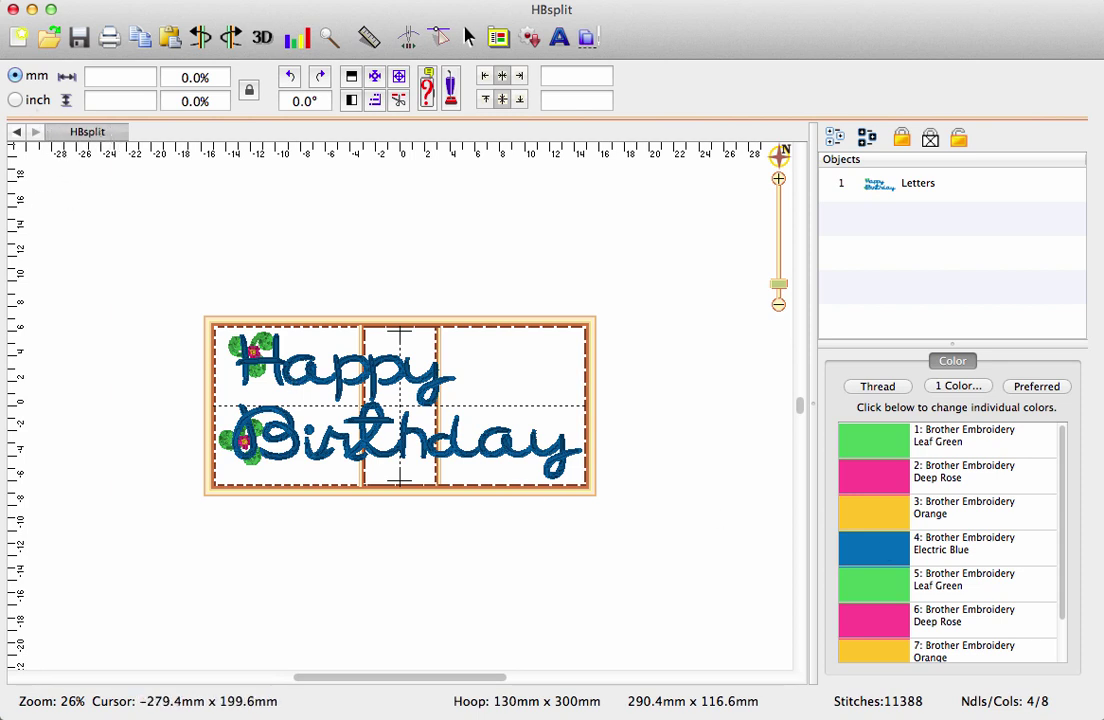
Step: Preview the split files HBsplit Bottom #1.PES and HBsplit Top #2.PES in the Designs folder and compare them
click(46, 44)
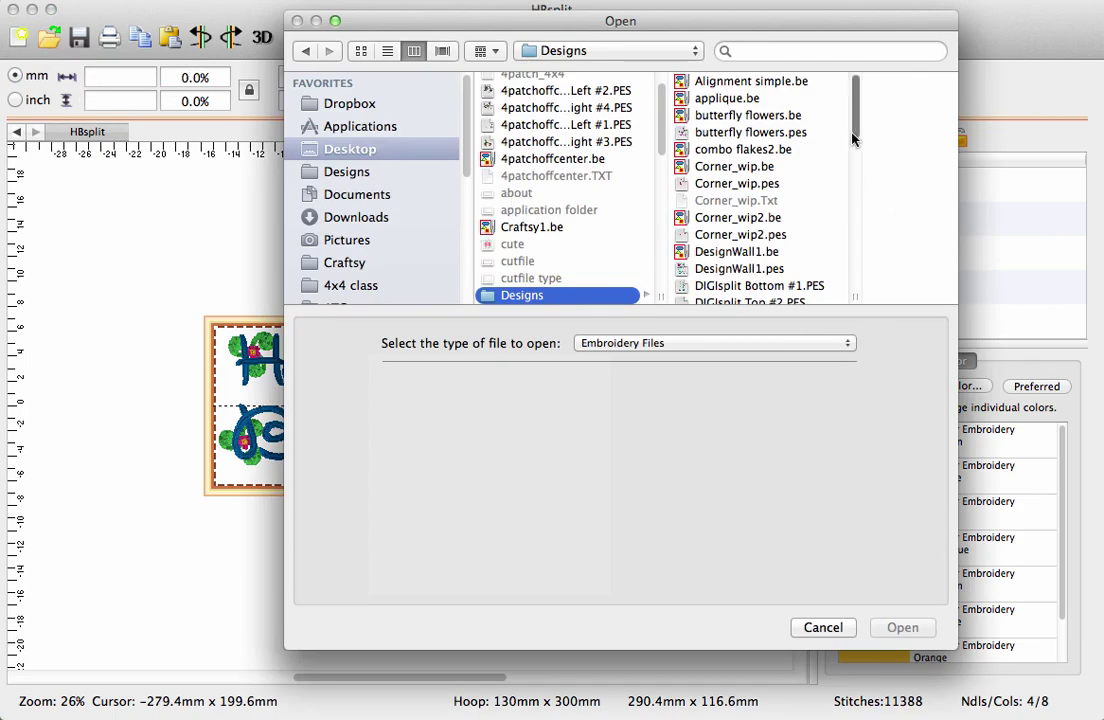
drag(855, 138, 855, 239)
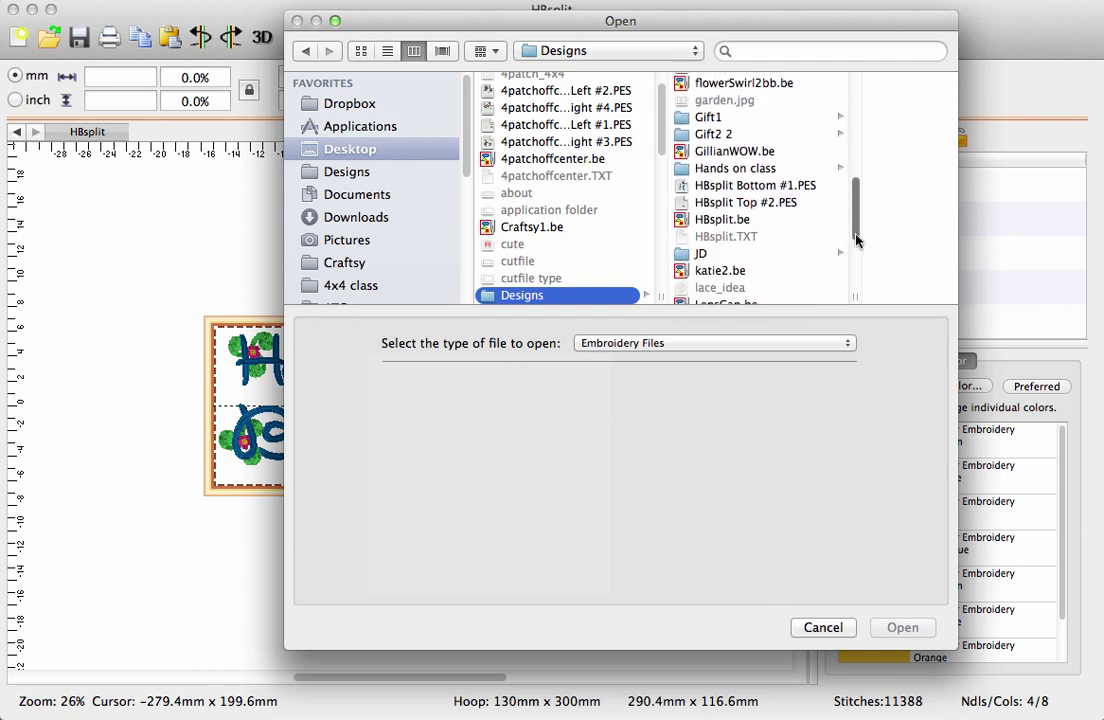
click(741, 185)
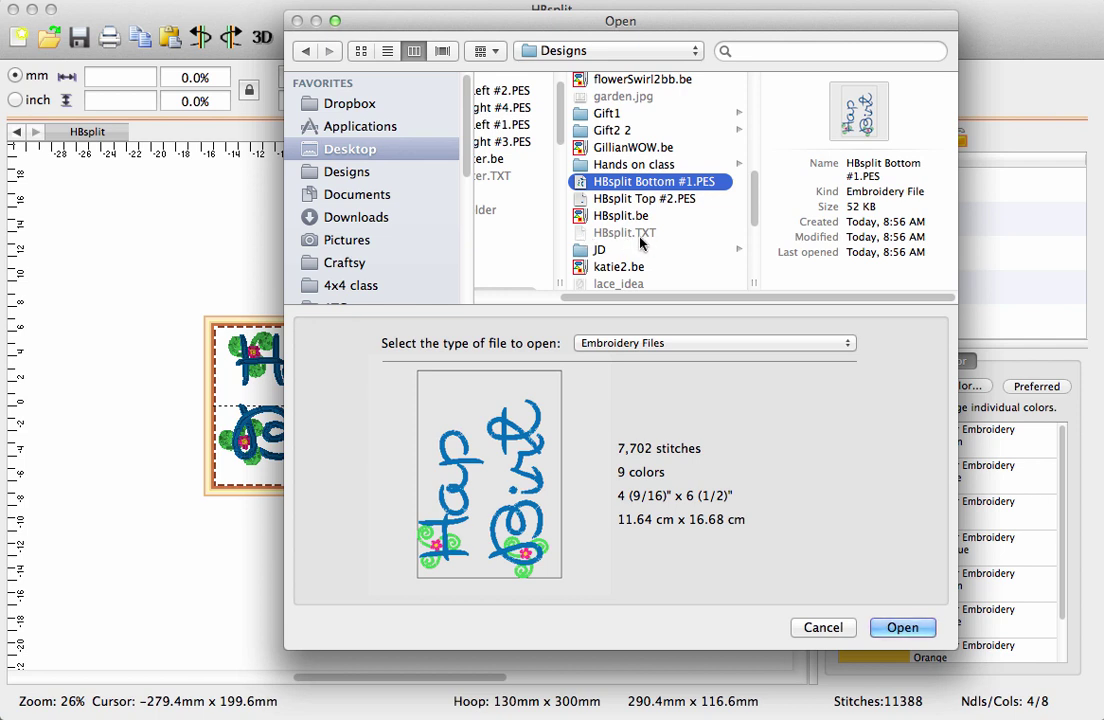
click(636, 199)
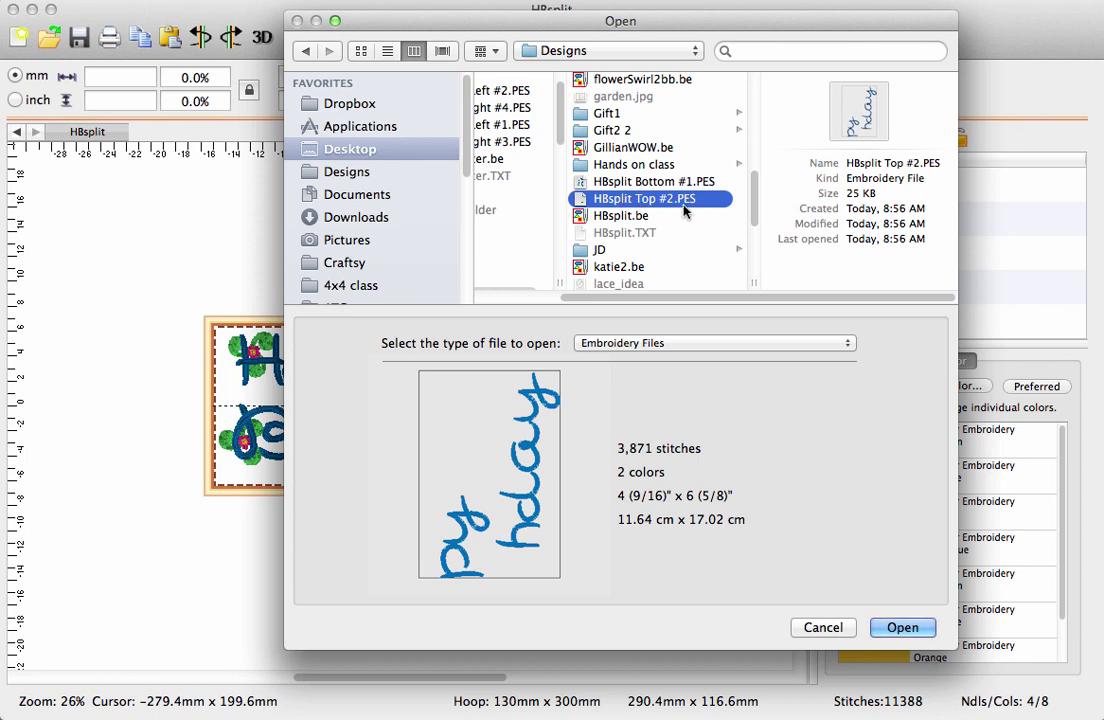
click(623, 183)
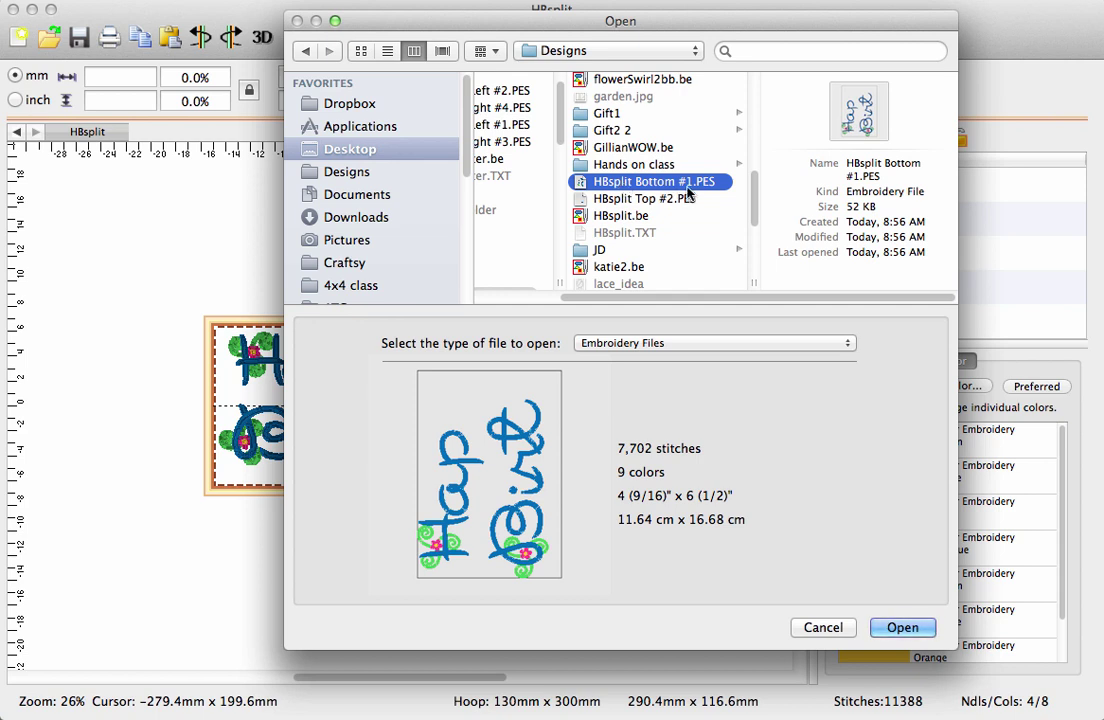
click(636, 199)
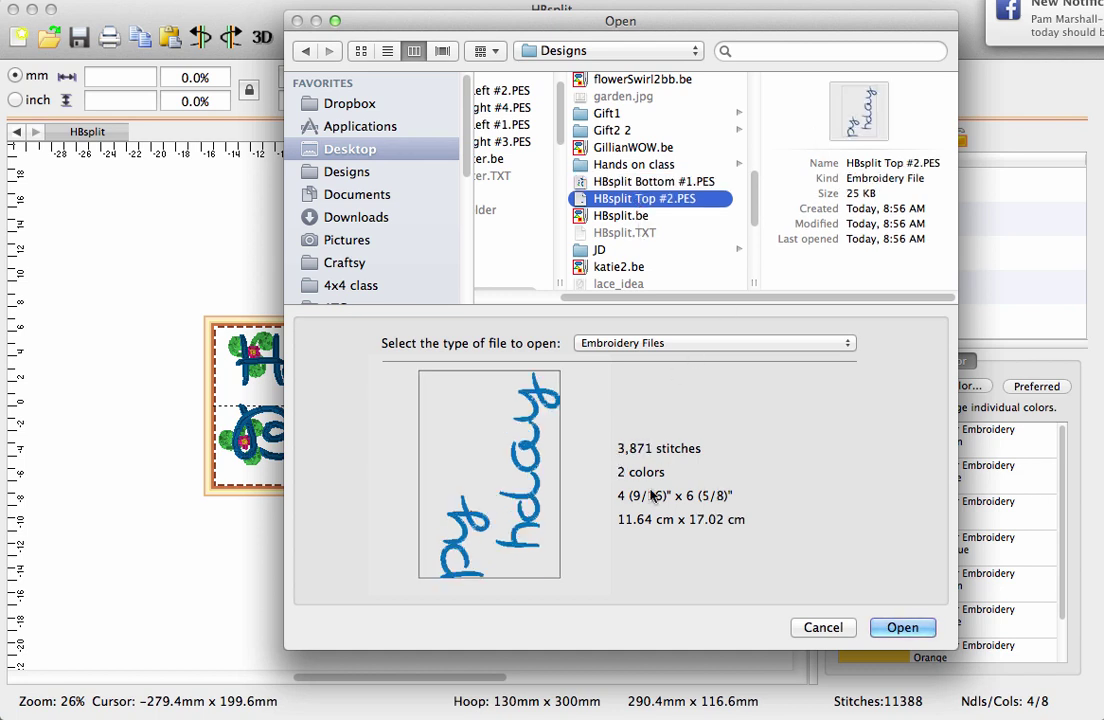